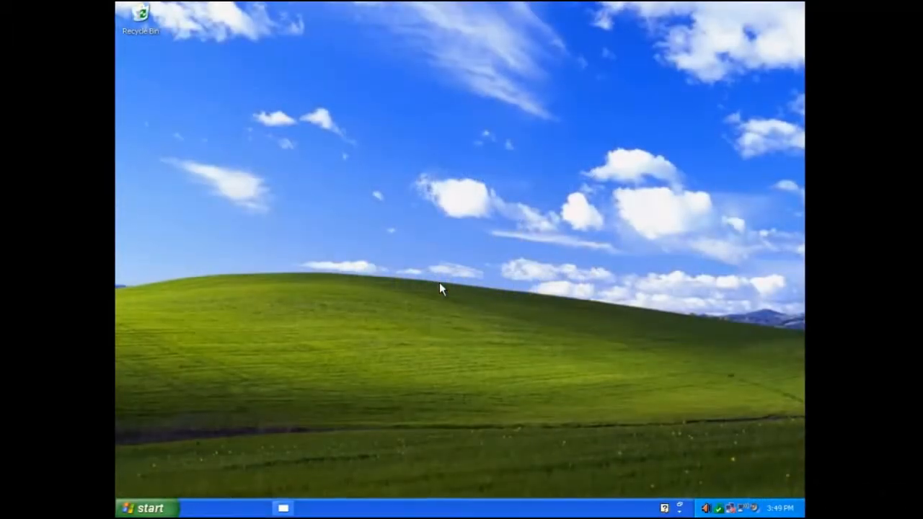
Check the computer's turn-off options, including the alternate Hibernate choice, and dismiss the dialog
click(153, 508)
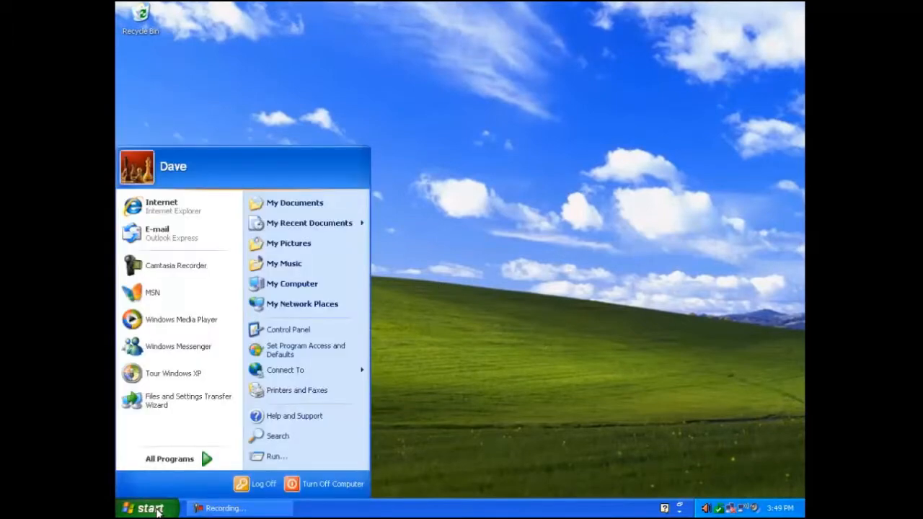
click(292, 484)
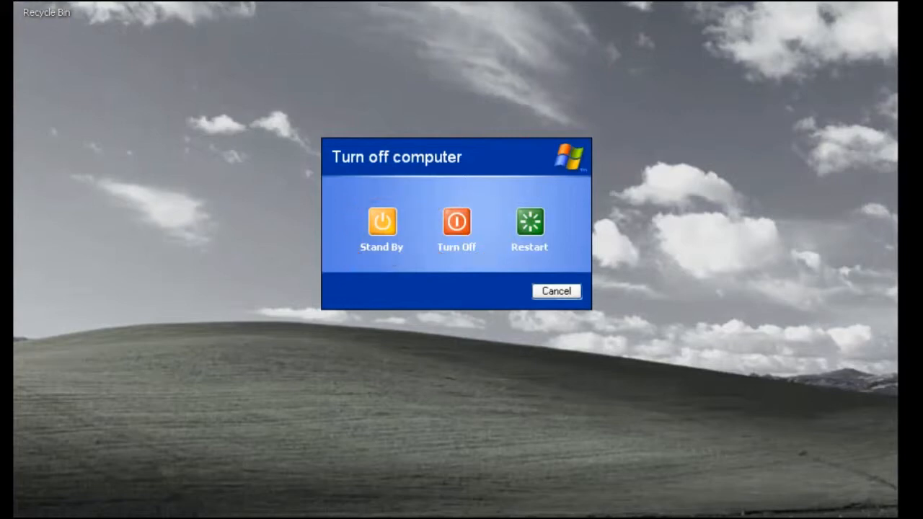
key(shift)
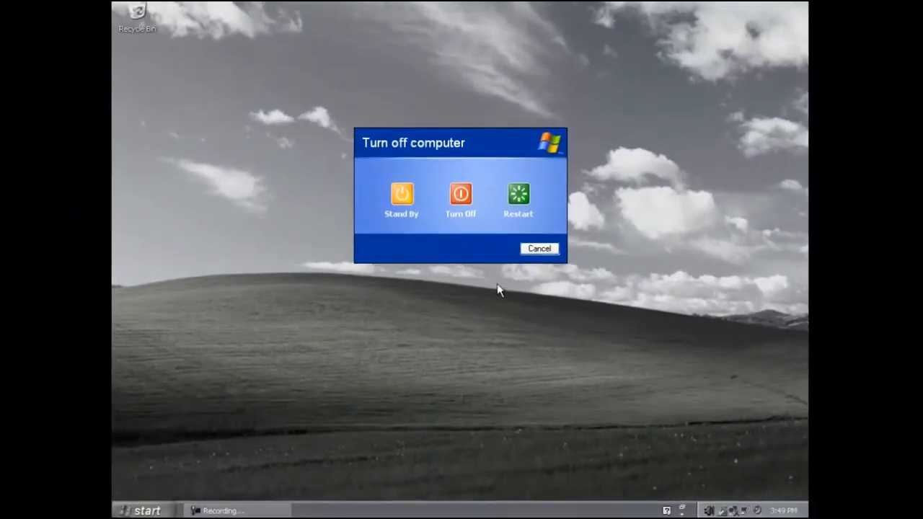
click(533, 251)
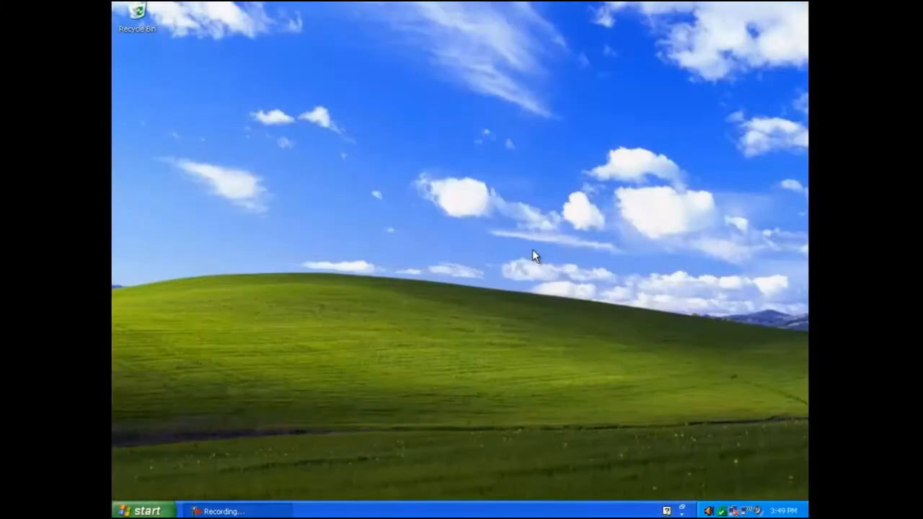
Enable hibernation in the power options reached from the desktop's display properties, apply it and close both dialogs
right_click(396, 195)
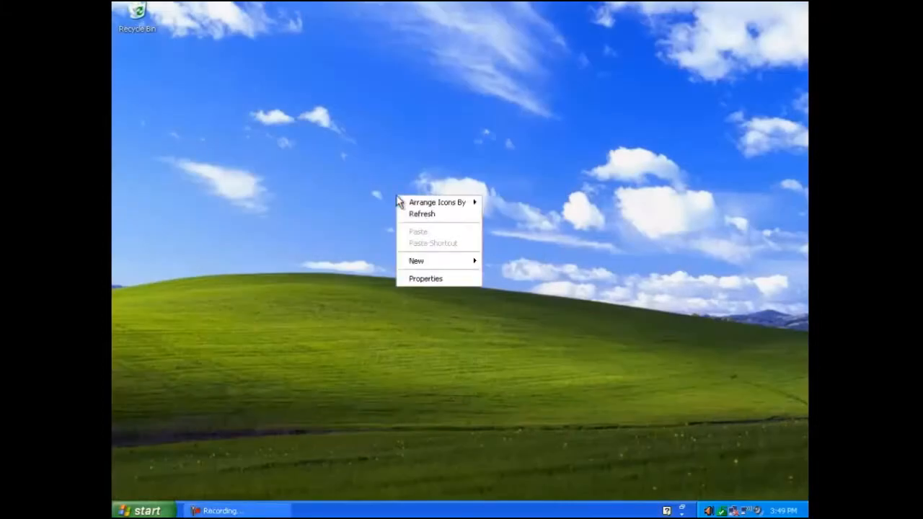
click(437, 280)
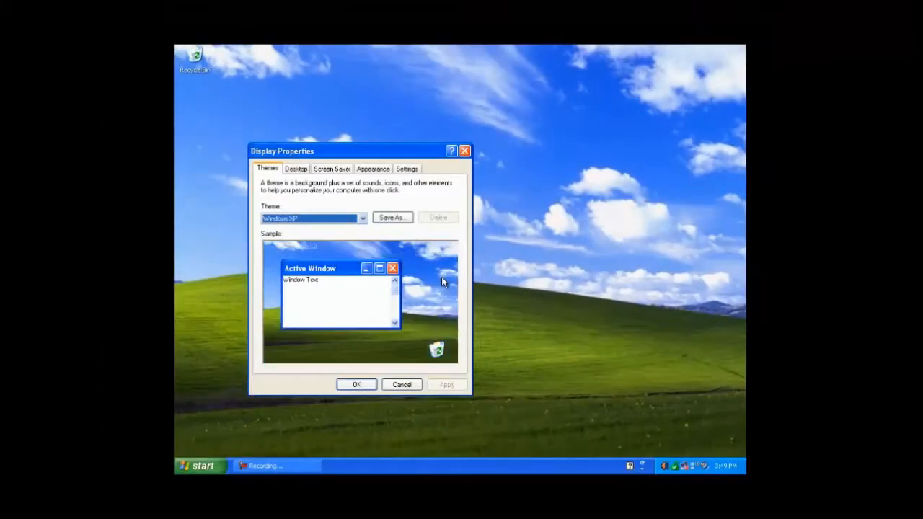
click(332, 170)
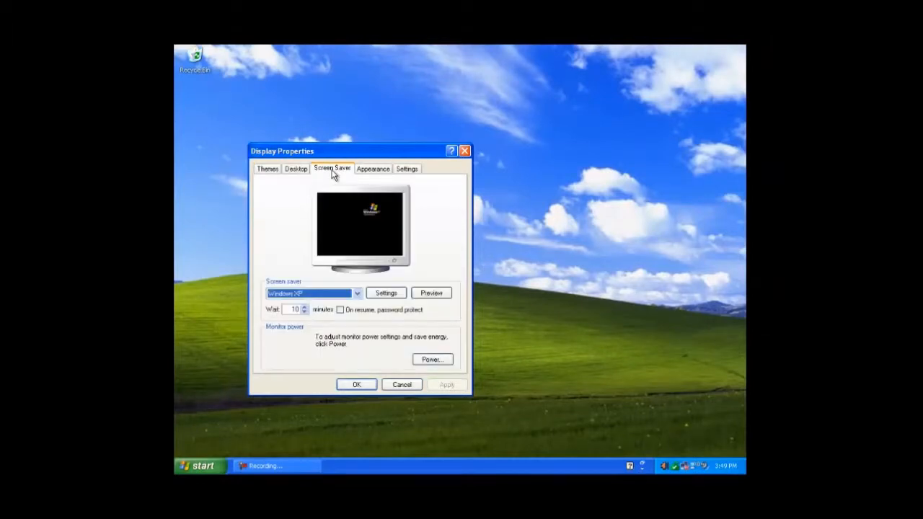
click(439, 360)
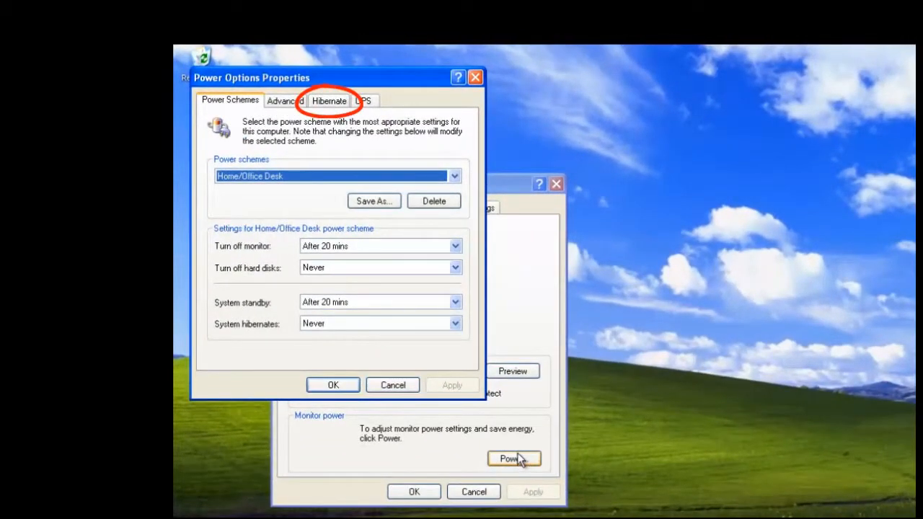
click(332, 105)
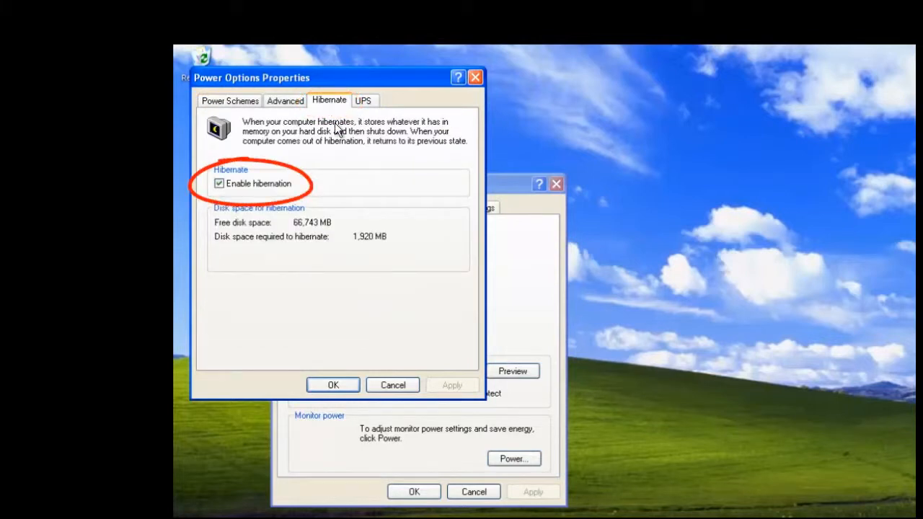
click(220, 186)
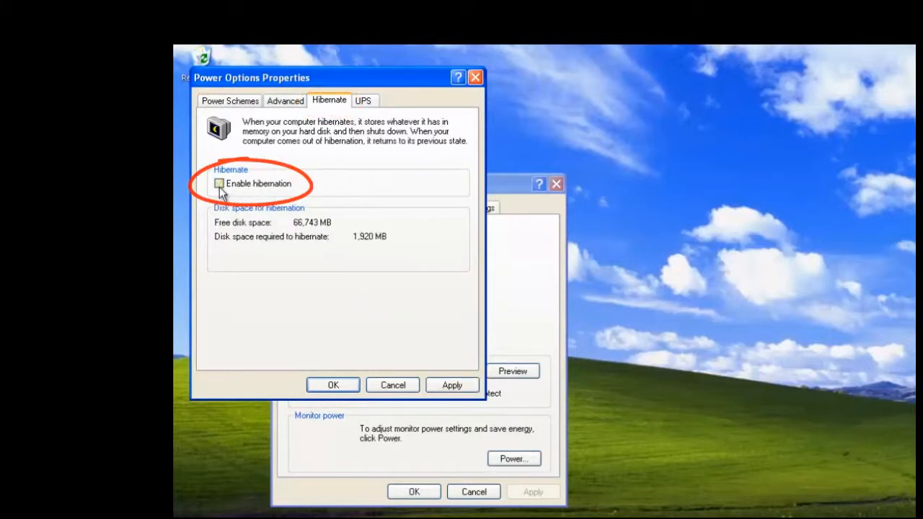
click(219, 186)
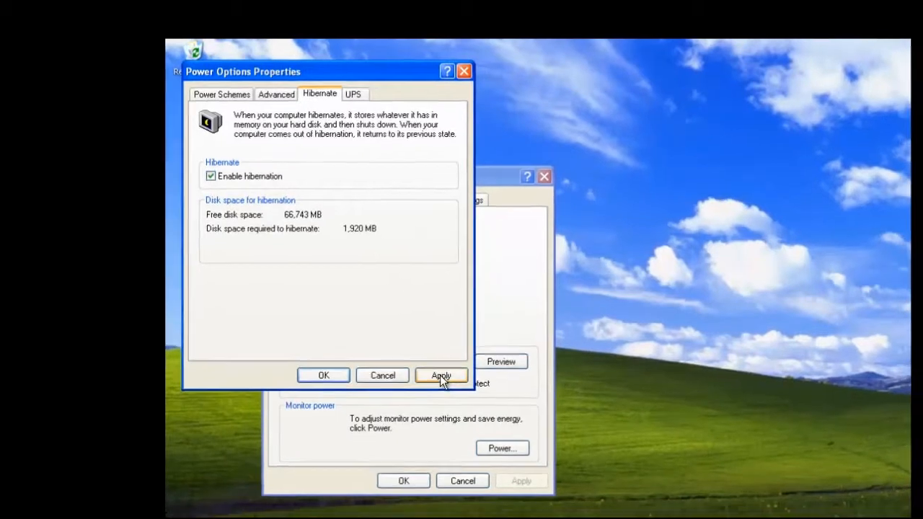
click(453, 385)
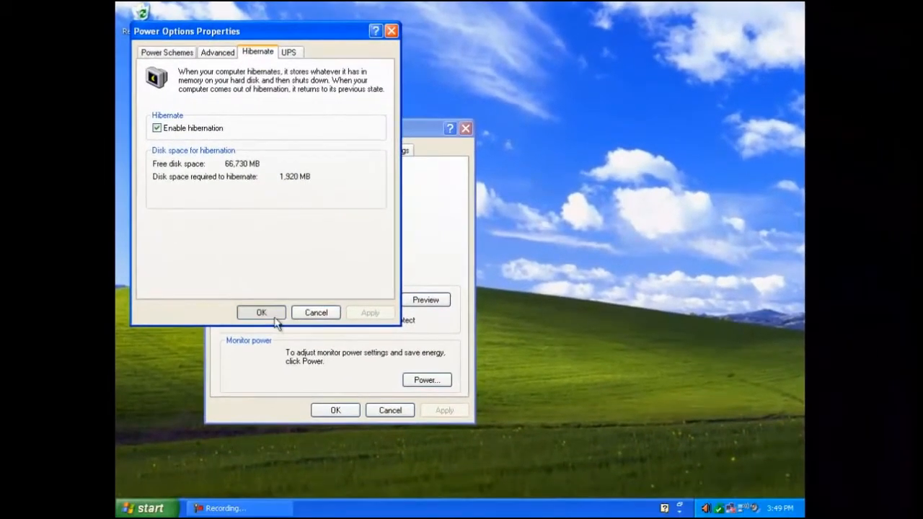
click(275, 317)
click(335, 409)
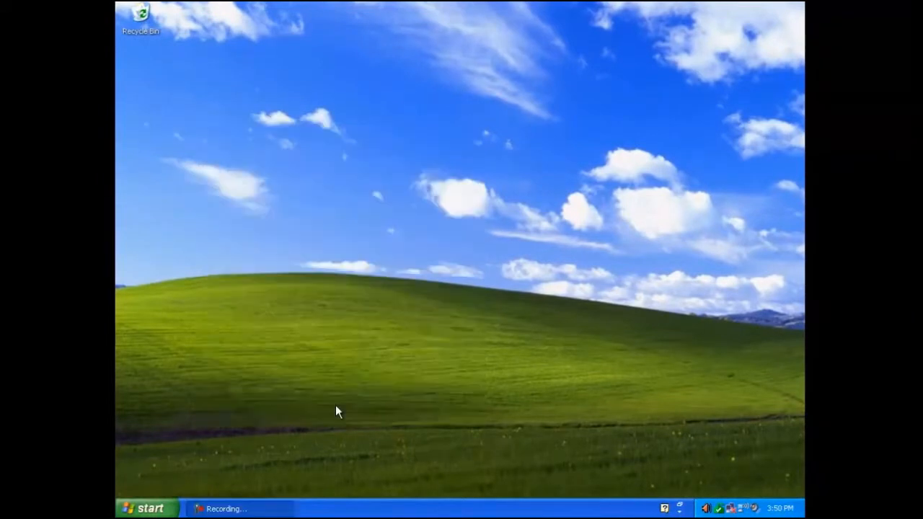
Review the computer's turn-off options again with hibernation enabled and cancel without shutting down
click(163, 508)
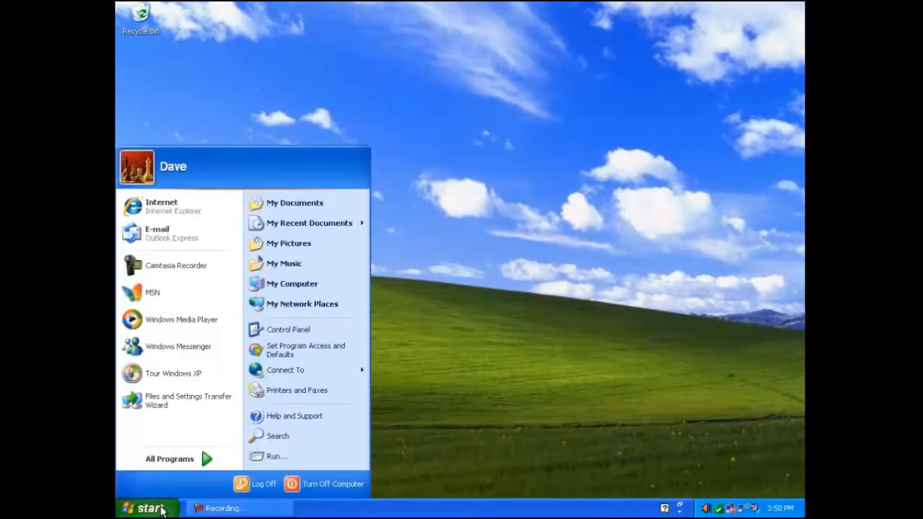
click(321, 486)
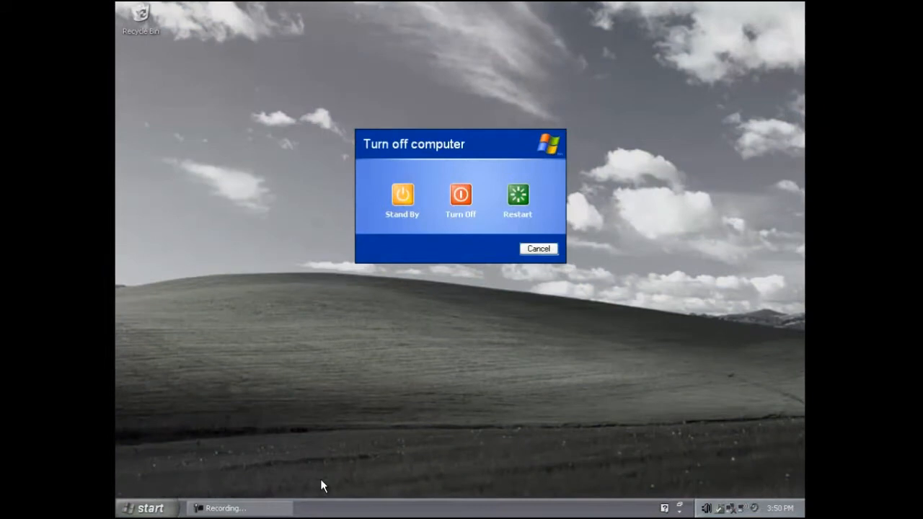
click(548, 248)
Open the monitor power options from the screen saver settings in the desktop's display properties
right_click(548, 245)
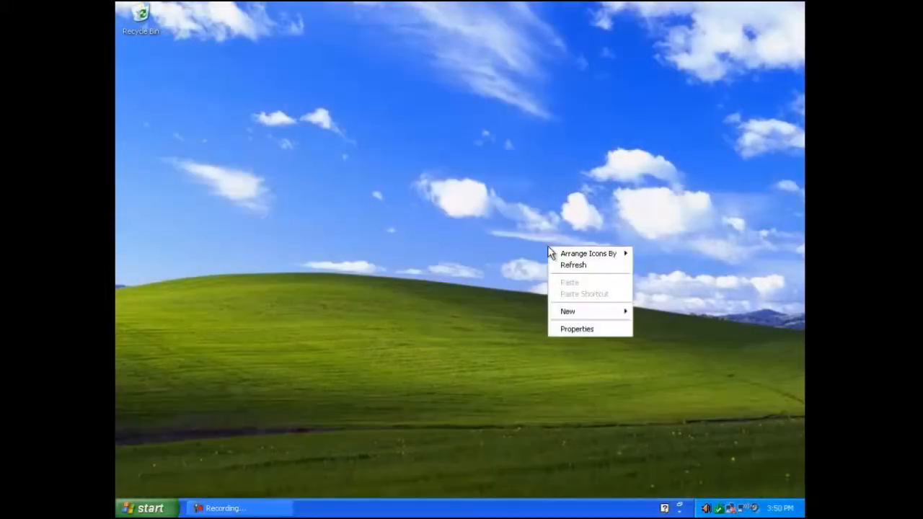
click(576, 328)
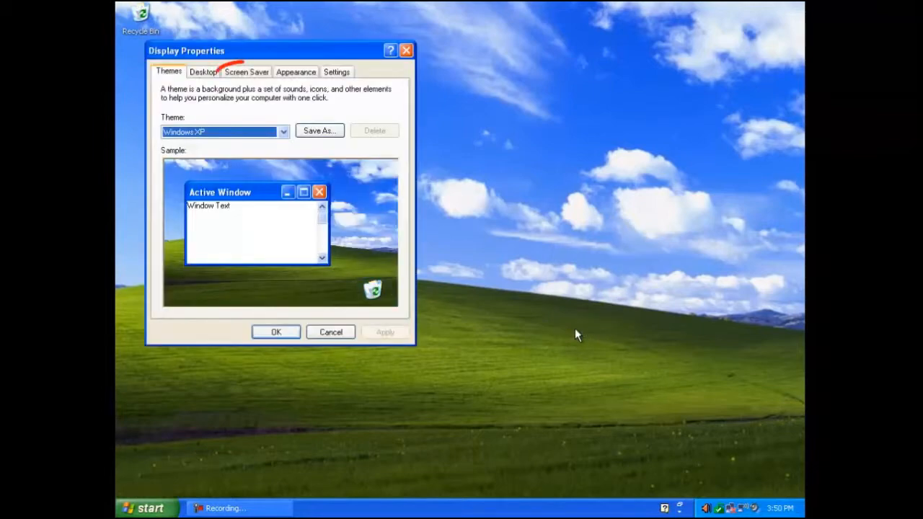
click(256, 75)
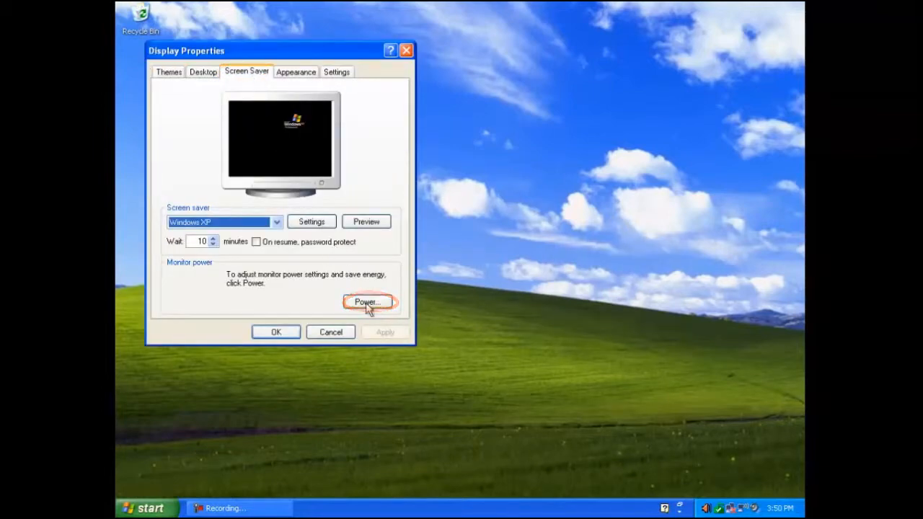
click(369, 304)
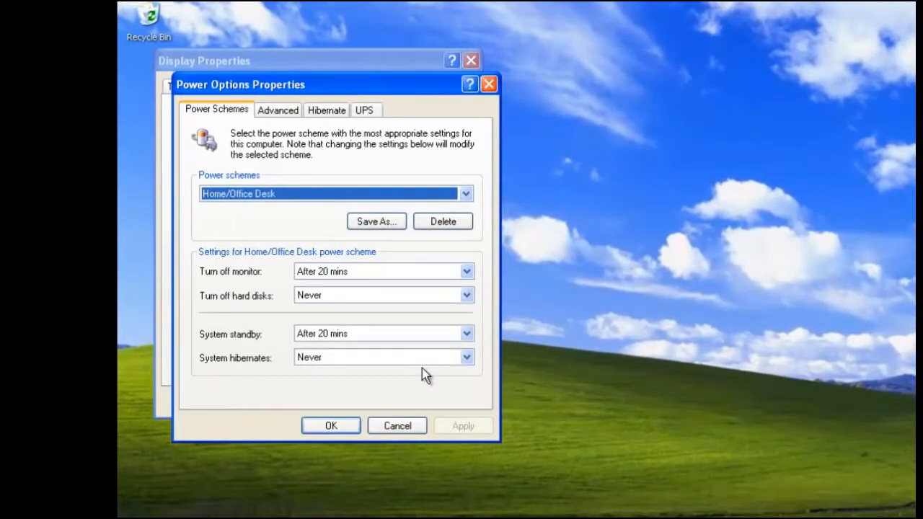
Examine the available power schemes and the timeout choices for turning off the monitor and hard disks
click(465, 192)
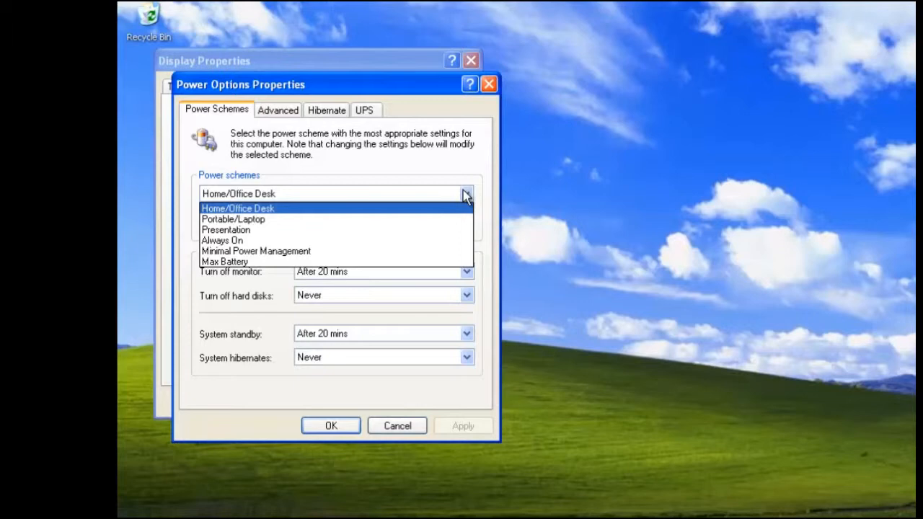
click(466, 195)
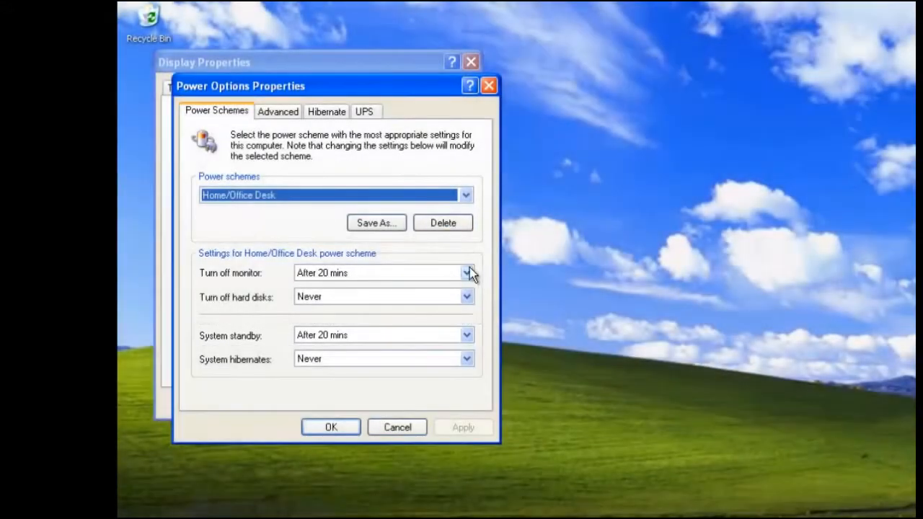
click(467, 272)
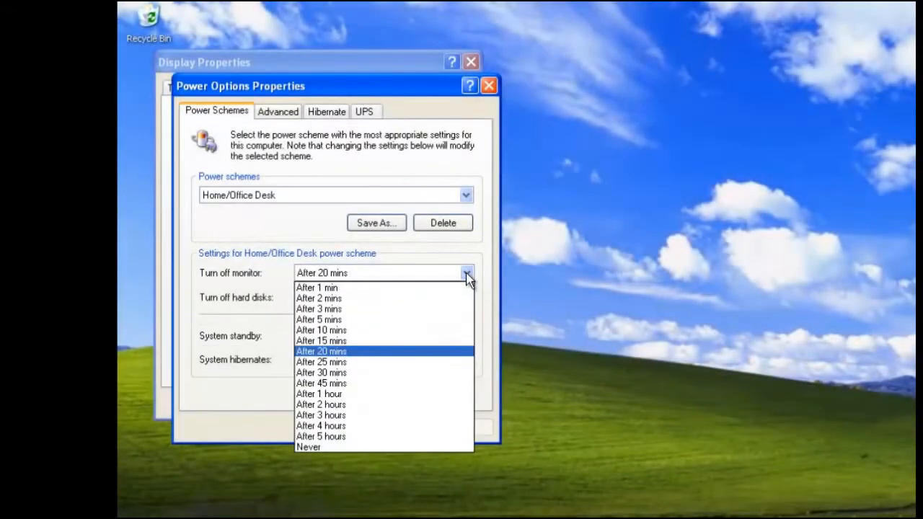
click(467, 275)
click(467, 298)
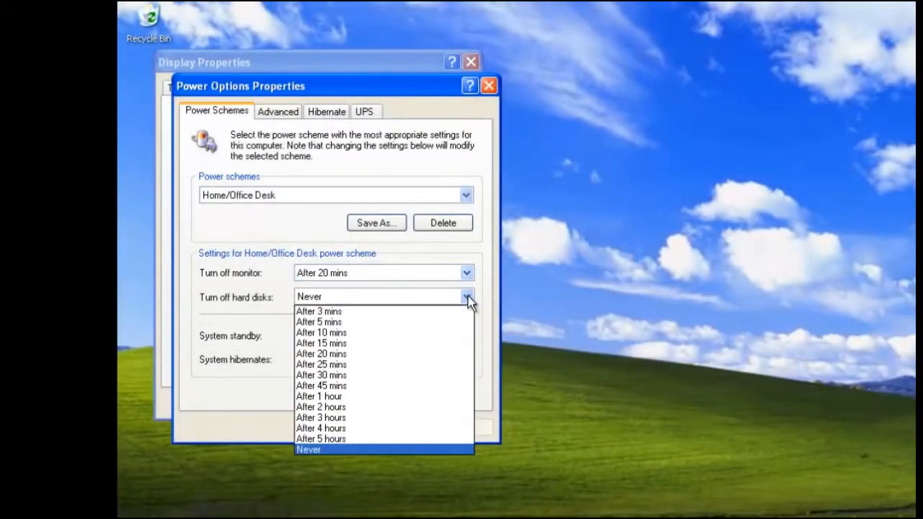
click(468, 297)
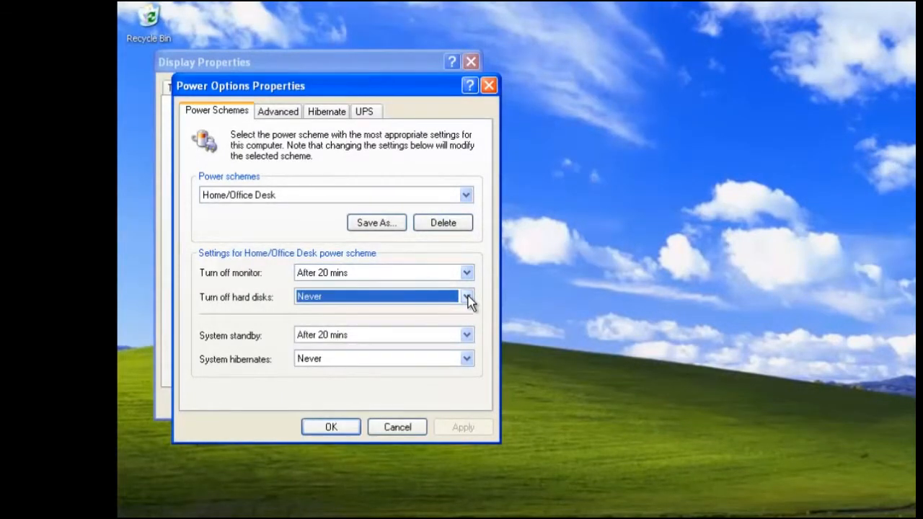
Review the preset timeouts of the Portable/Laptop, Presentation, Always On and Minimal Power Management schemes, selecting each in turn
click(465, 197)
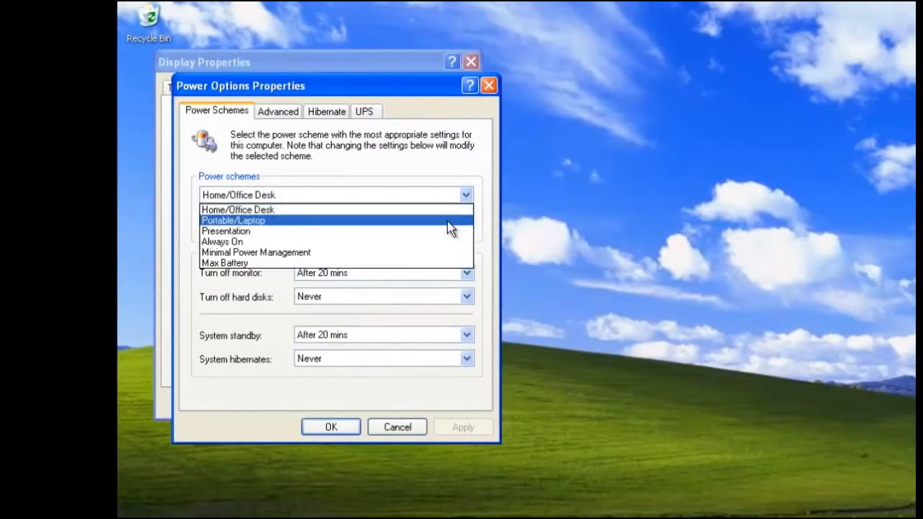
click(470, 219)
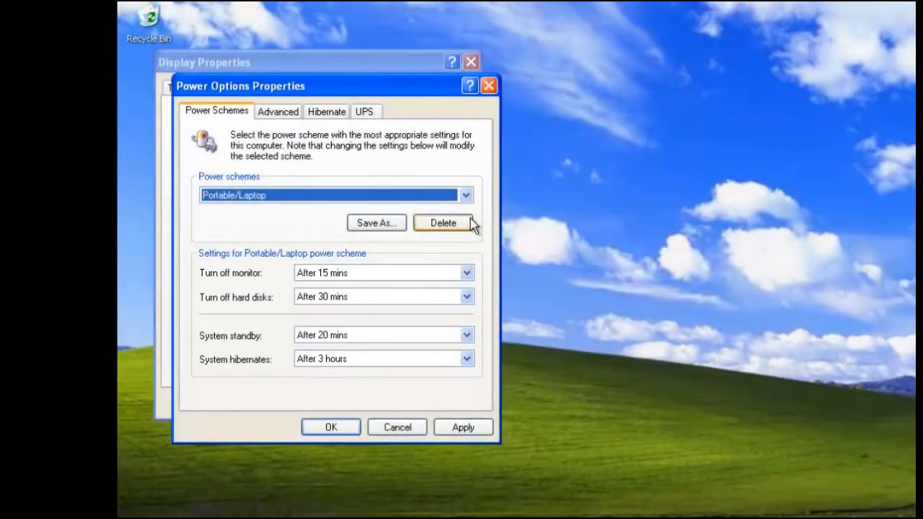
click(465, 195)
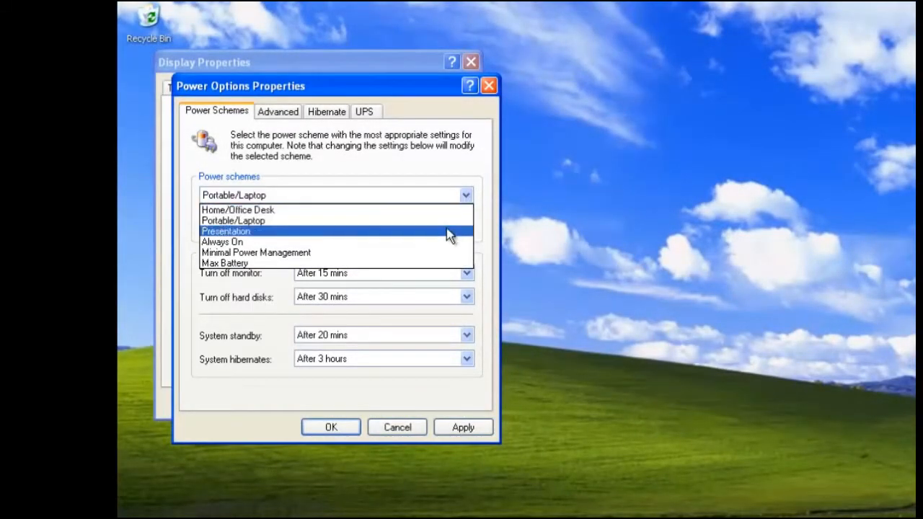
click(445, 231)
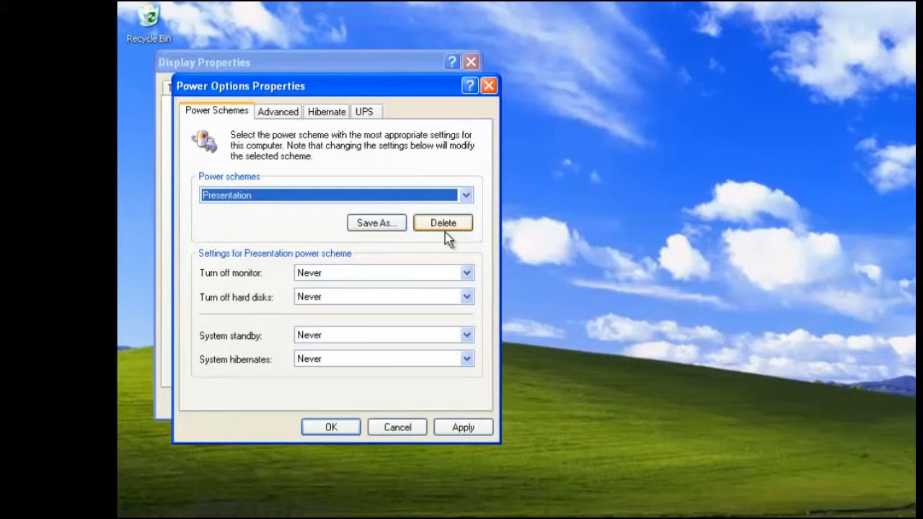
click(466, 195)
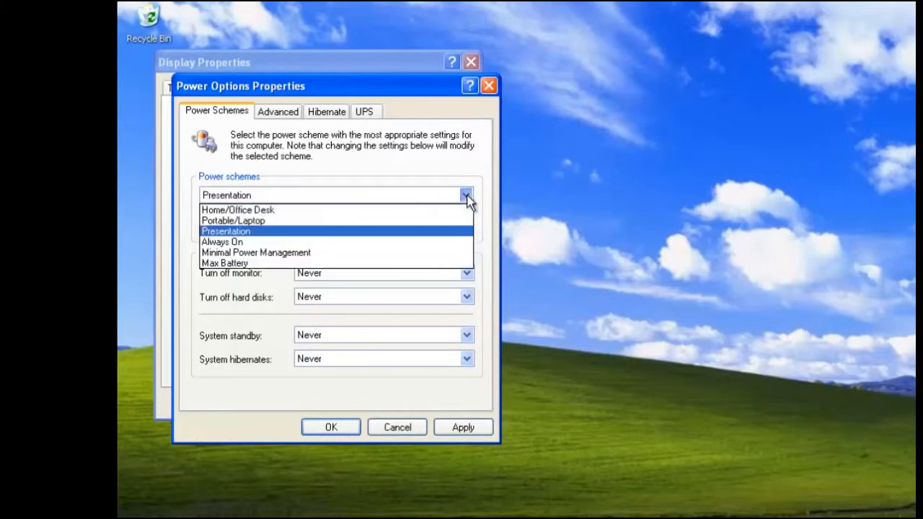
click(450, 243)
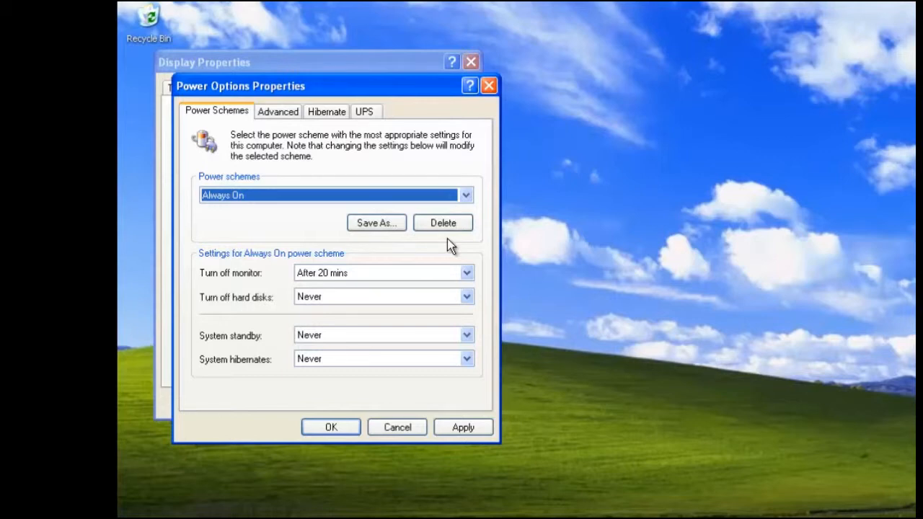
click(466, 196)
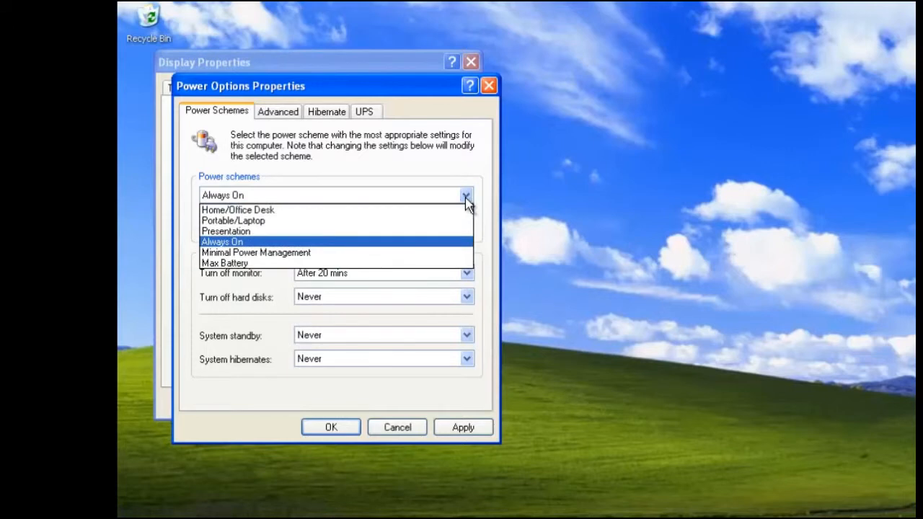
click(445, 253)
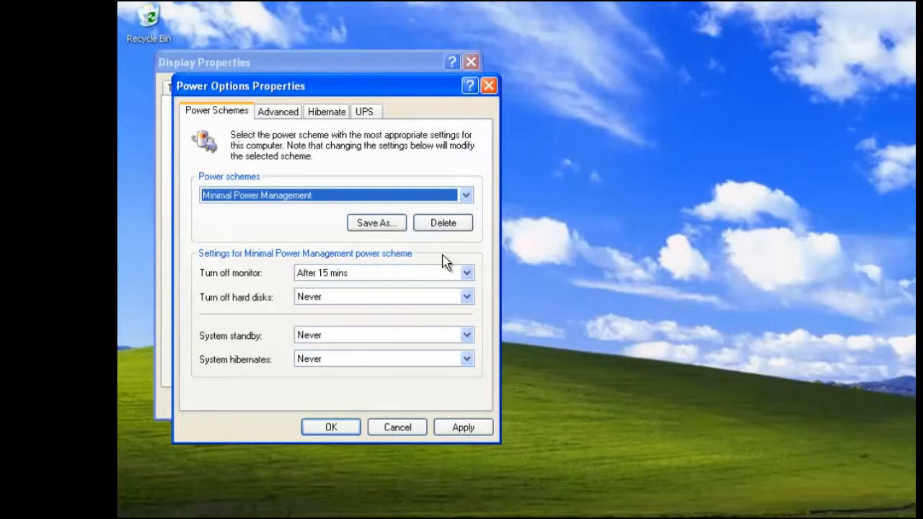
Select the Max Battery power scheme and save a copy of it under the name Scheme 1
click(466, 196)
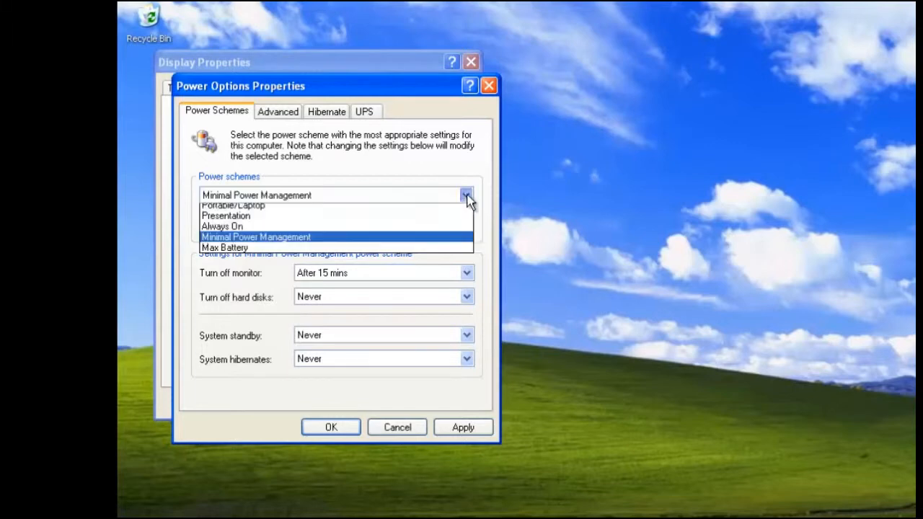
click(442, 265)
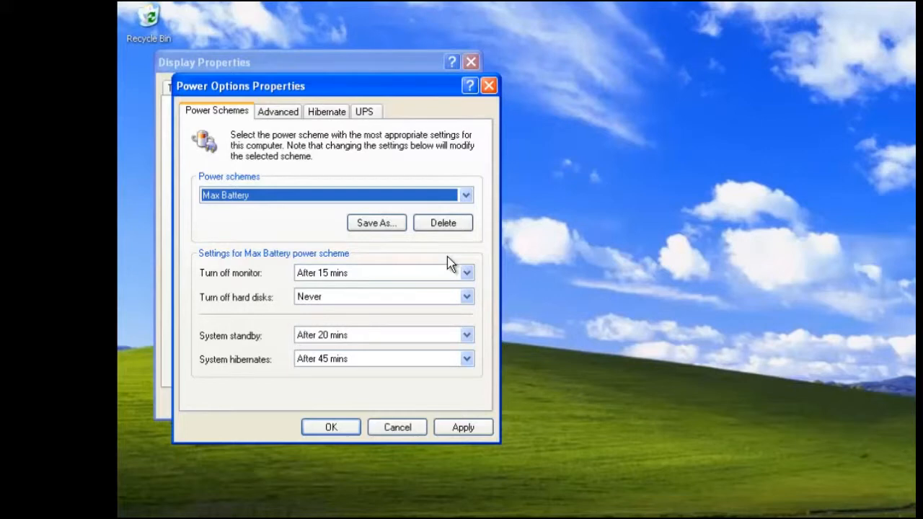
click(388, 224)
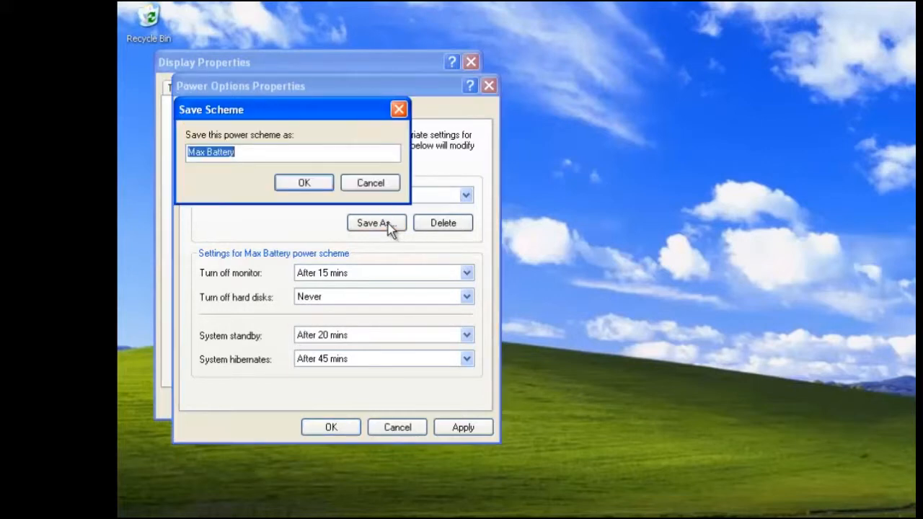
text(Sche)
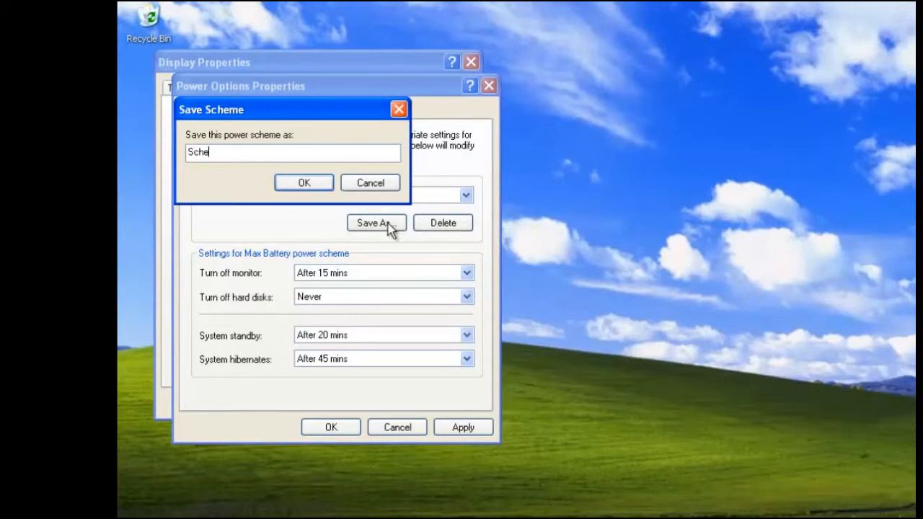
text(me 1)
key(Return)
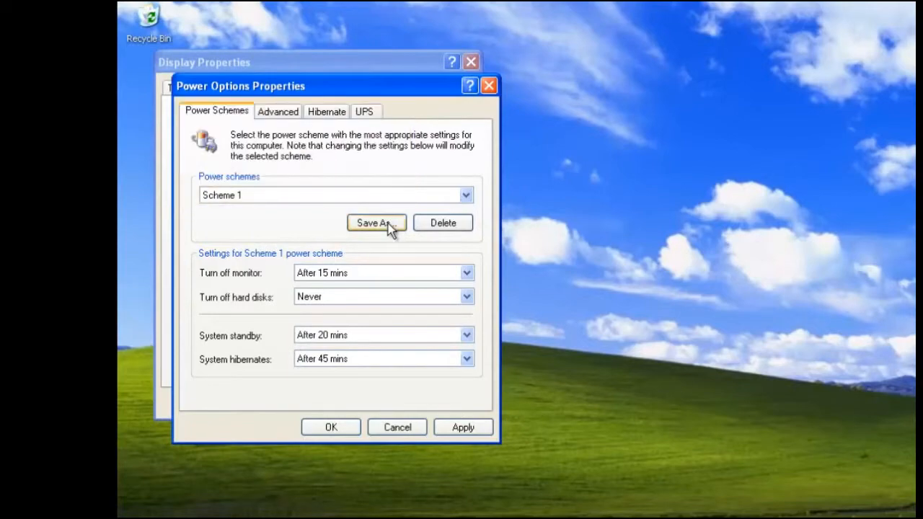
Check the list of power schemes for Scheme 1 and delete that scheme
click(468, 196)
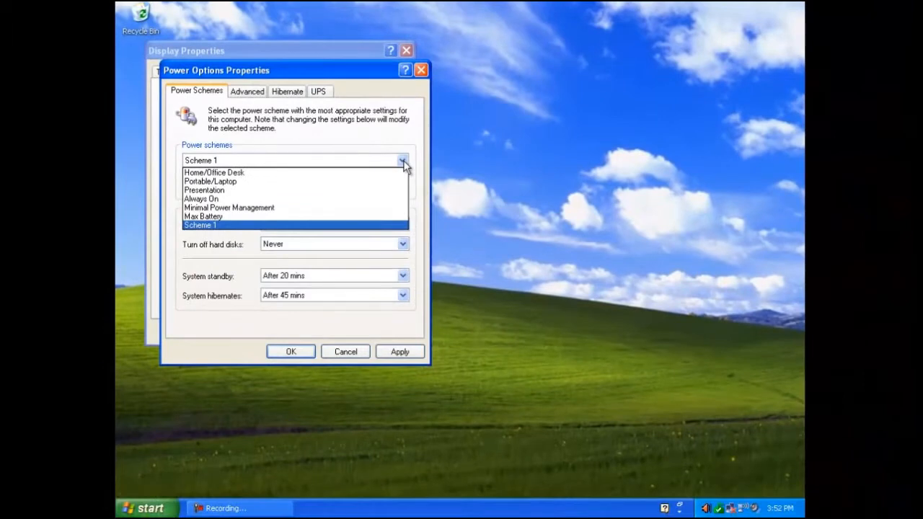
click(399, 156)
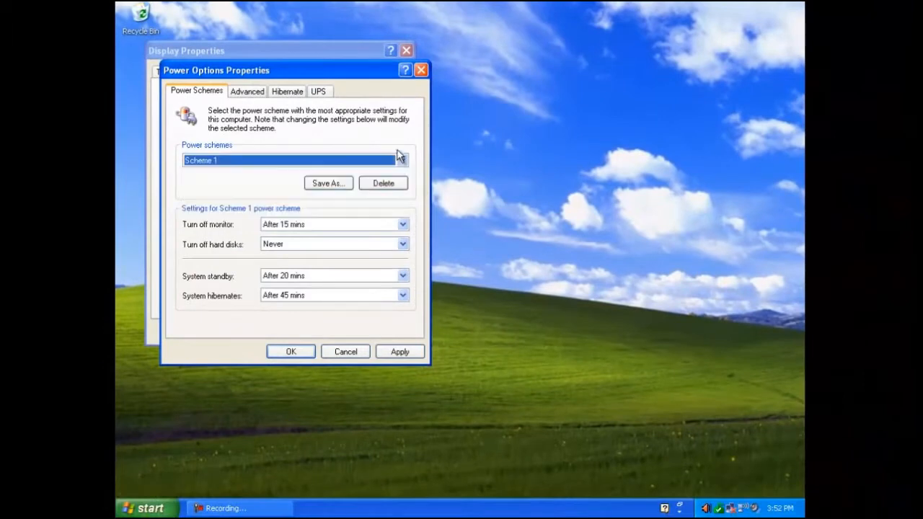
click(392, 184)
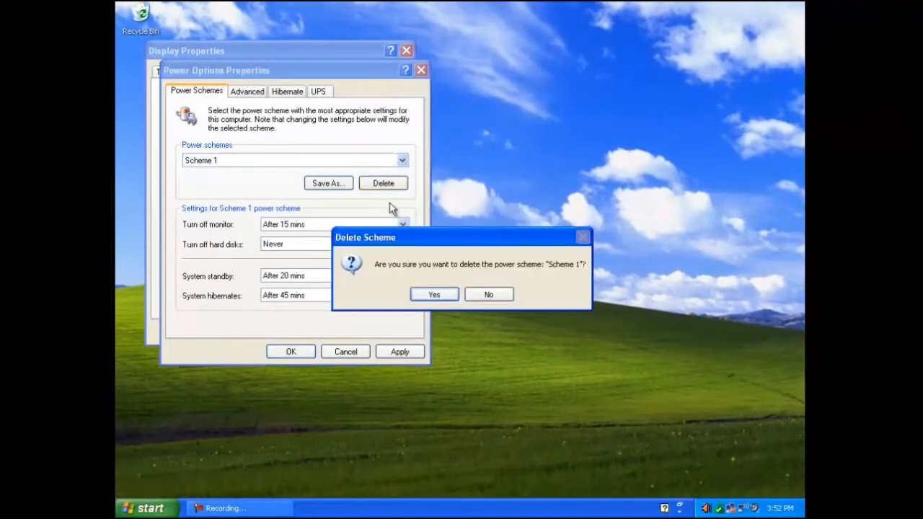
click(434, 295)
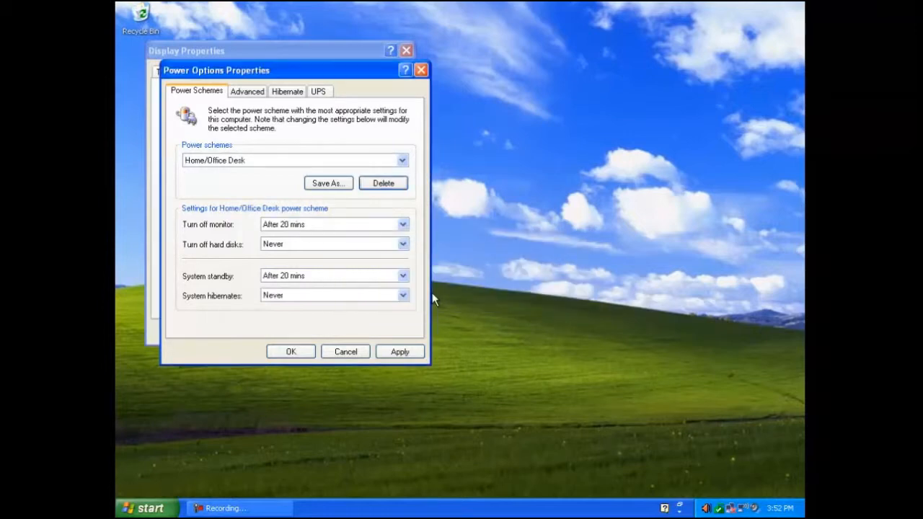
Enable always showing the power icon on the taskbar in the advanced power options, apply it and close the dialogs
click(259, 94)
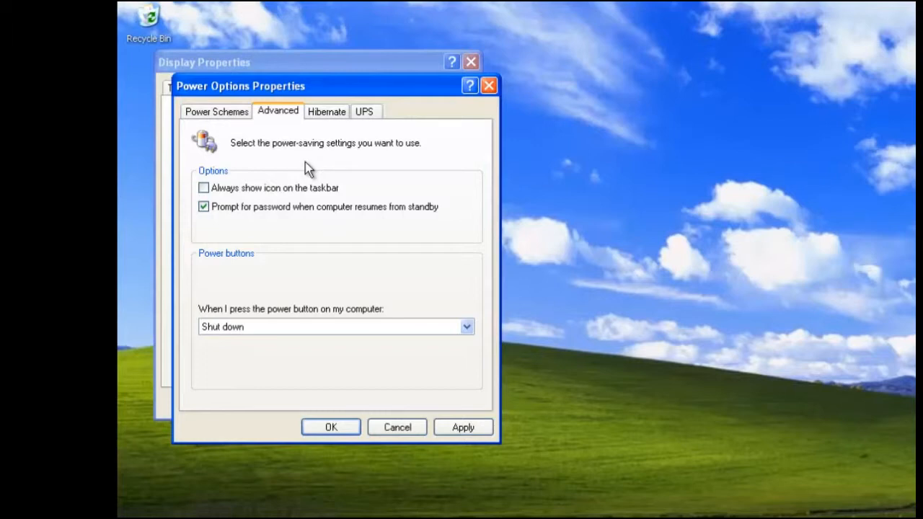
click(203, 188)
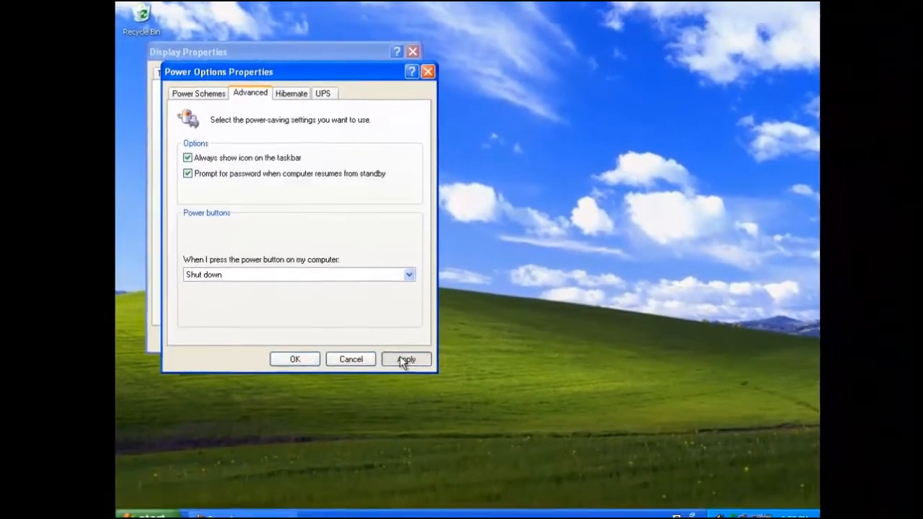
click(463, 427)
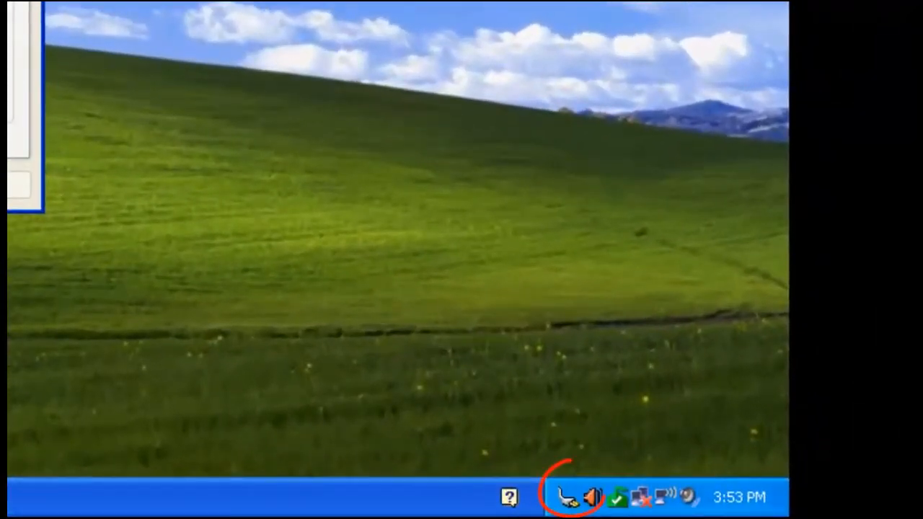
key(Return)
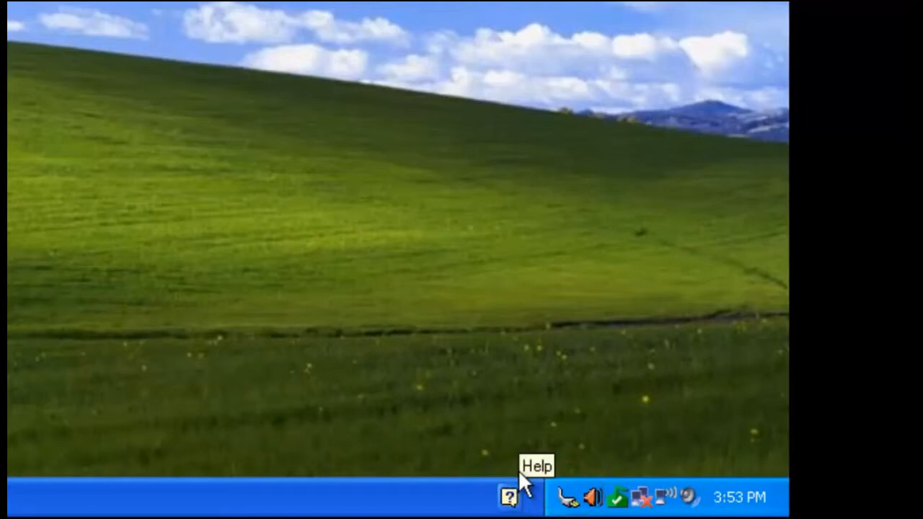
Review the power schemes offered by the power icon in the taskbar, then reopen the power options from that icon
click(567, 504)
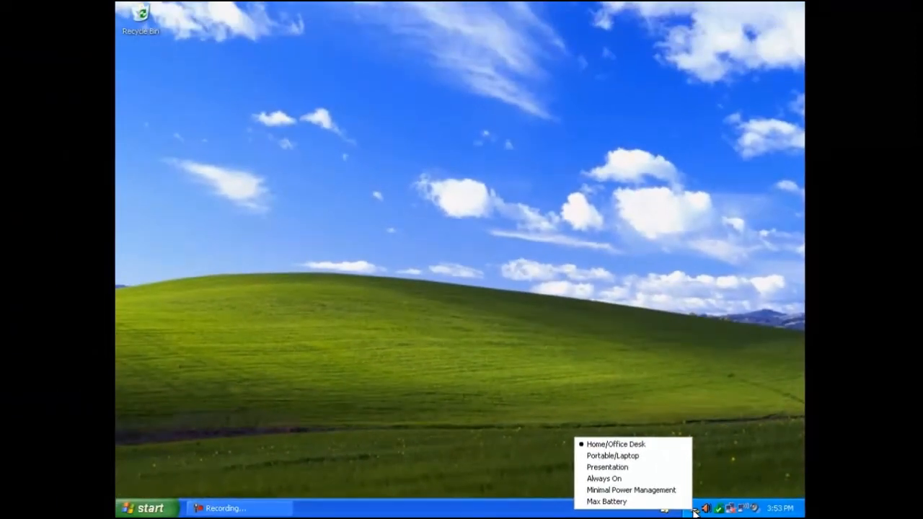
click(694, 511)
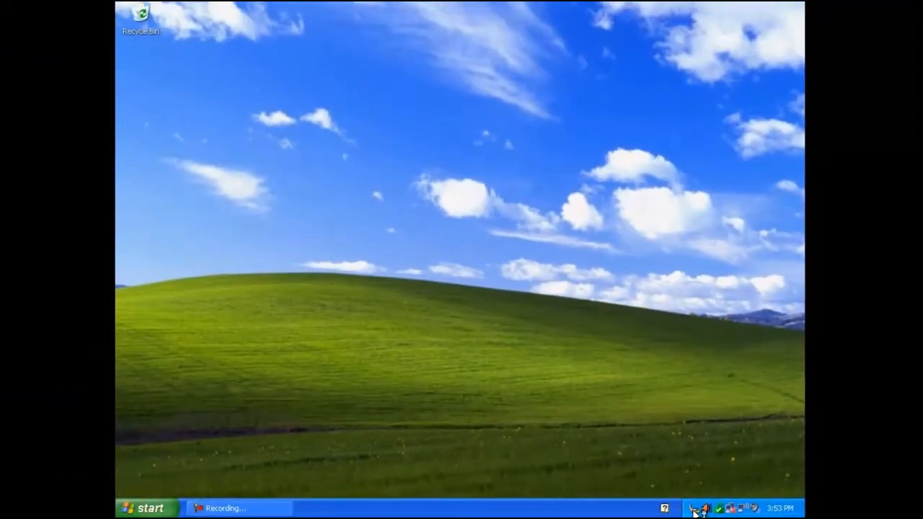
double_click(694, 511)
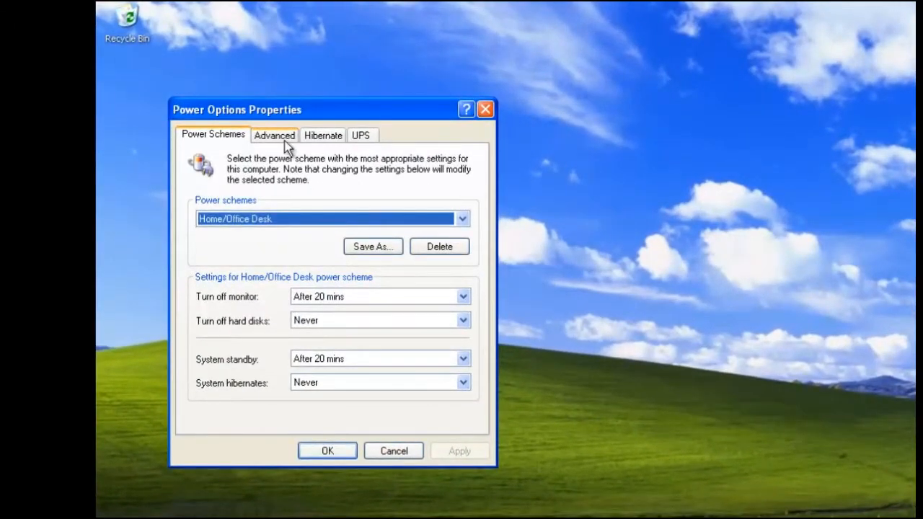
Set the computer's power button action to Ask me what to do, apply it and cancel the turn-off dialog
click(285, 143)
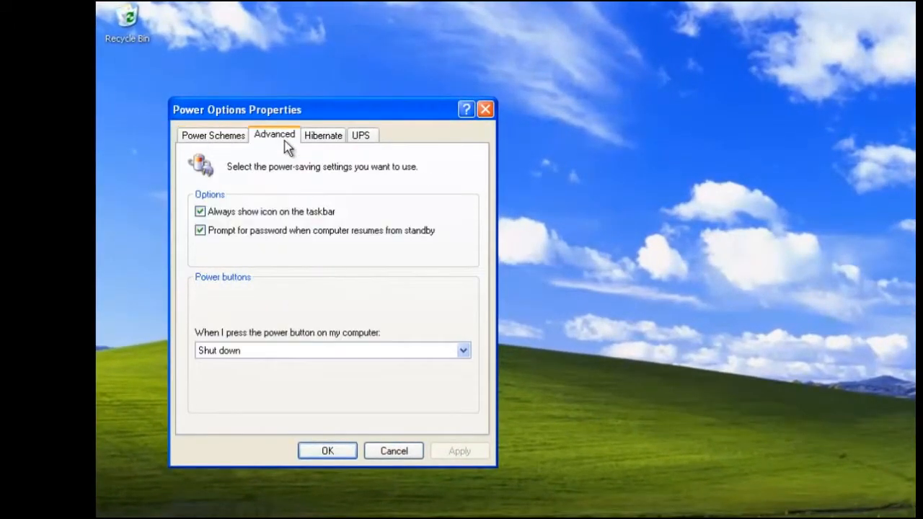
click(463, 351)
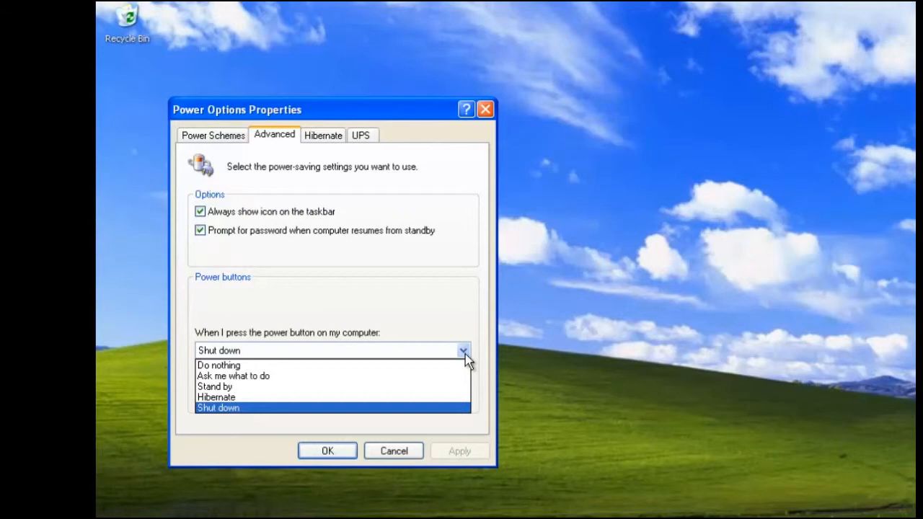
click(412, 376)
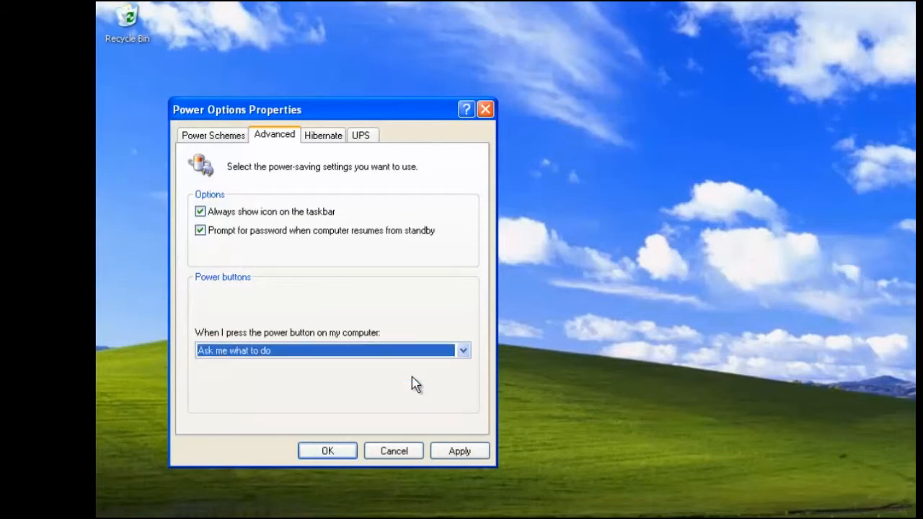
click(464, 452)
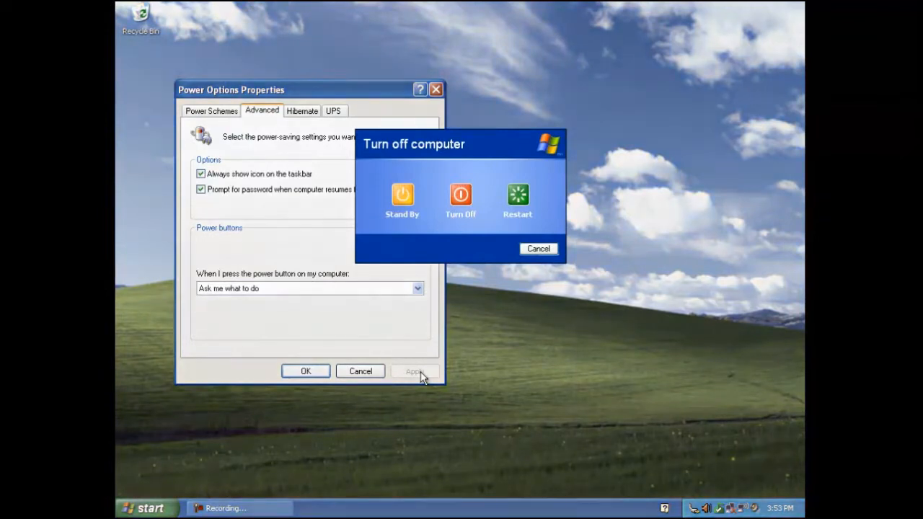
click(540, 248)
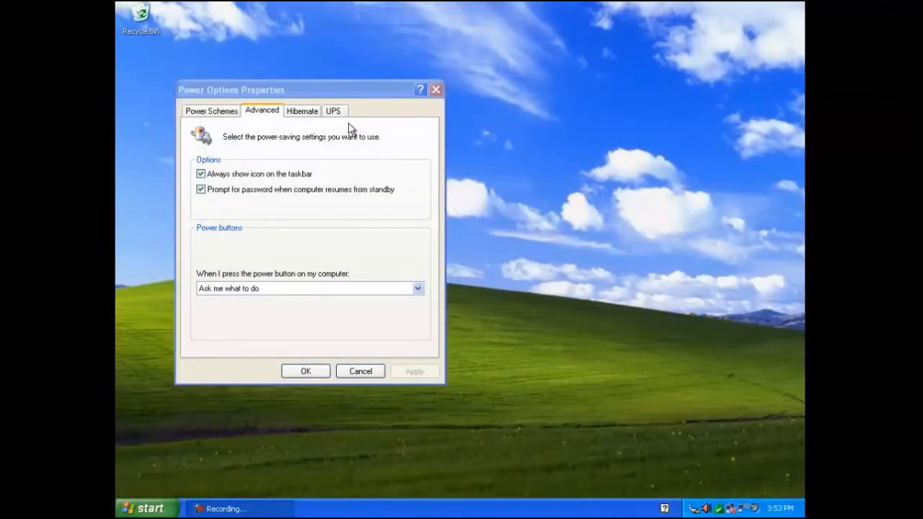
Open the uninterruptible power supply settings in the power options
click(333, 113)
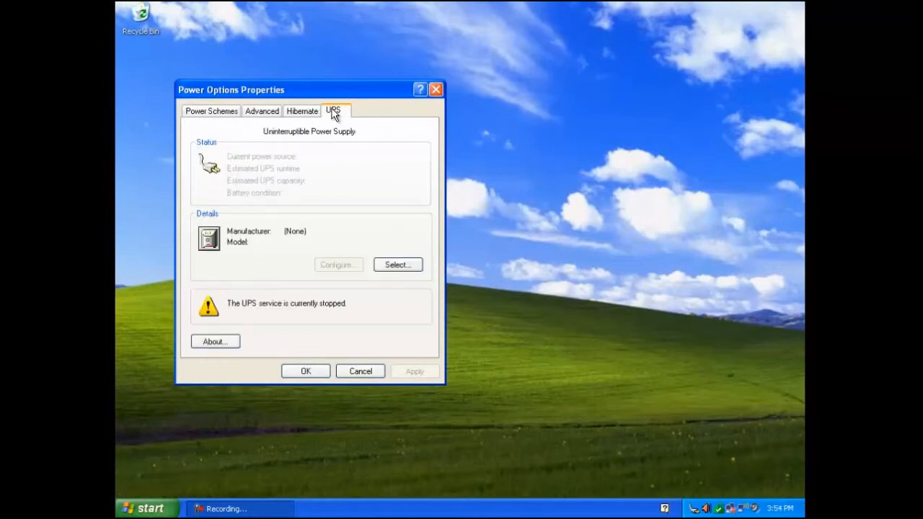